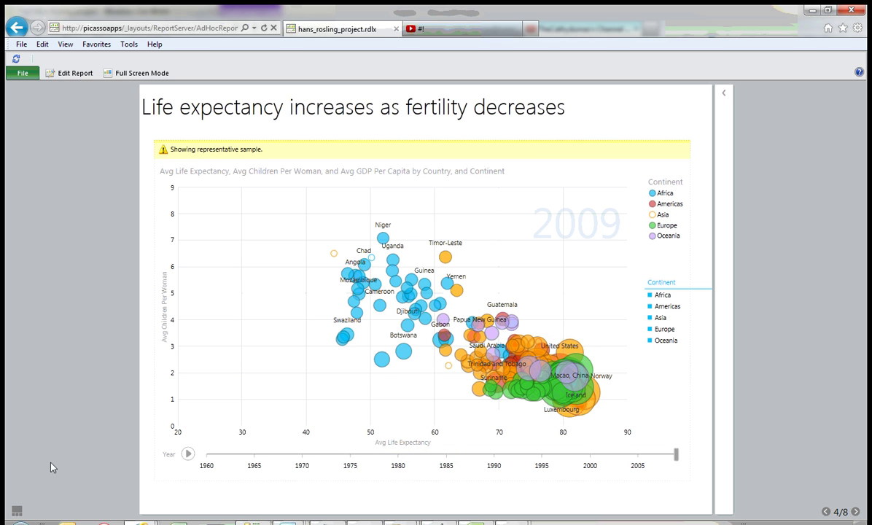
- Preview slides 2, 3 and 5 from the slide thumbnails, then return to slide 4 on fertility
left_click(15, 512)
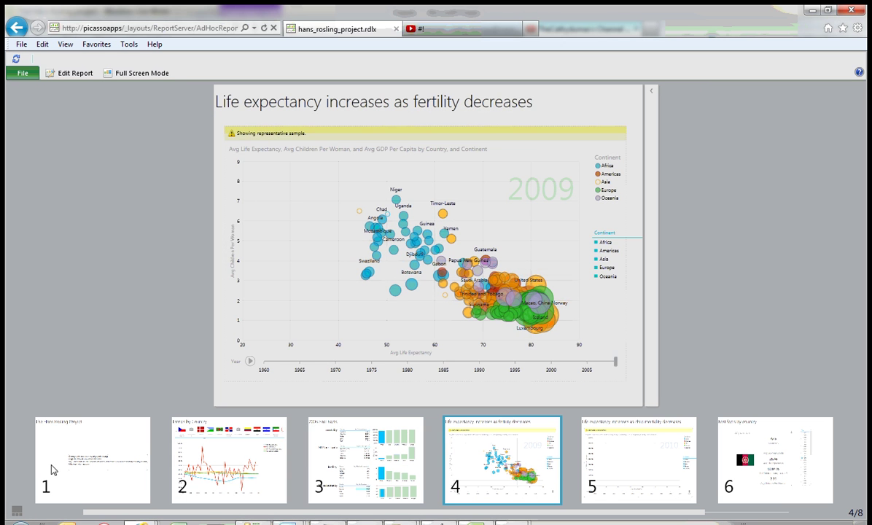
left_click(217, 449)
left_click(377, 468)
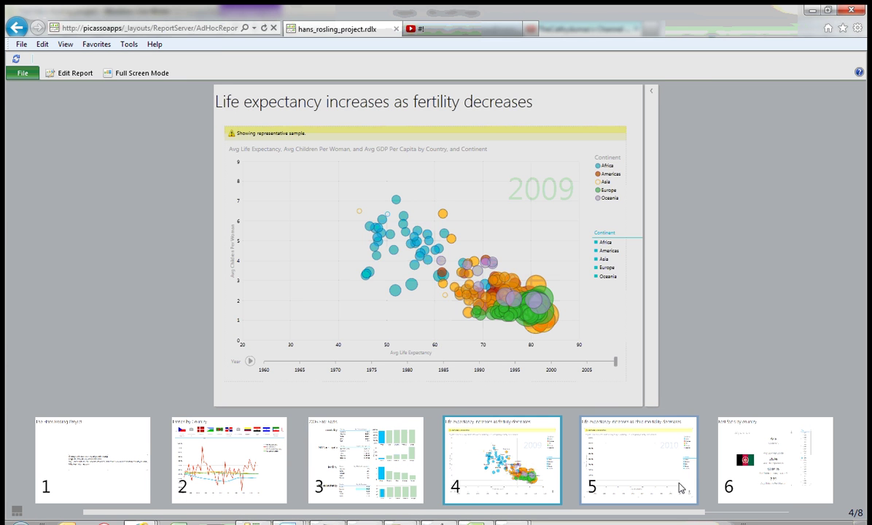
left_click(621, 467)
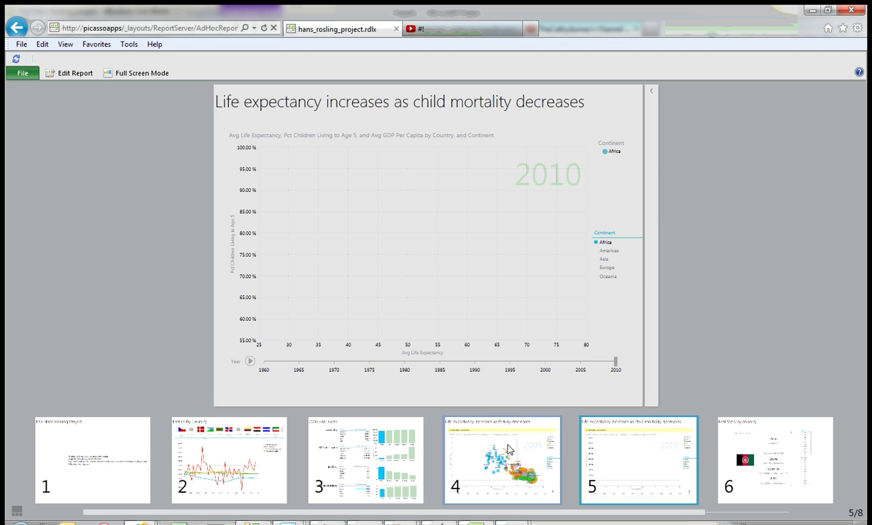
left_click(475, 422)
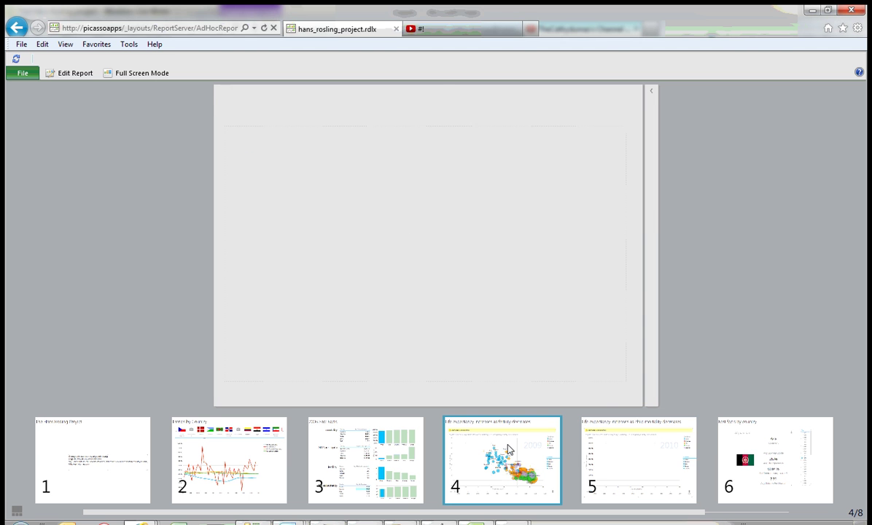
- Play the 'No more boring data' TED talk from 04:17 and pause it at 05:00
left_click(459, 28)
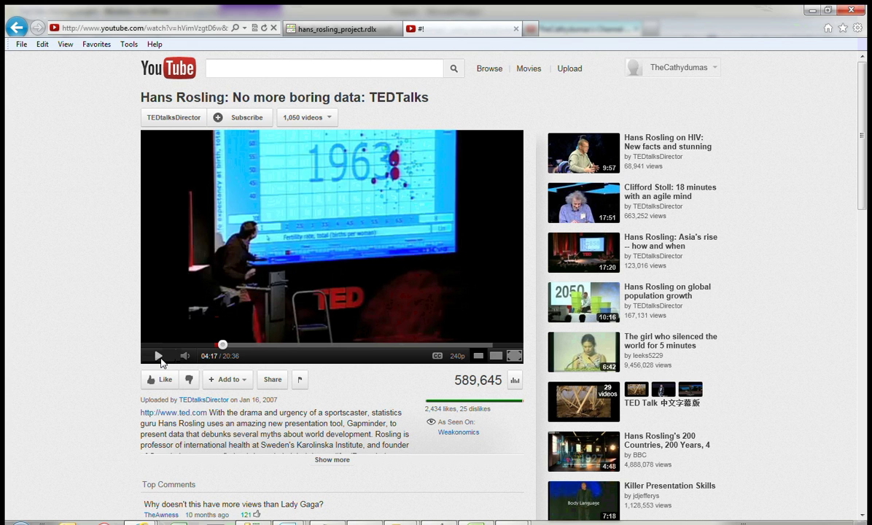
left_click(159, 357)
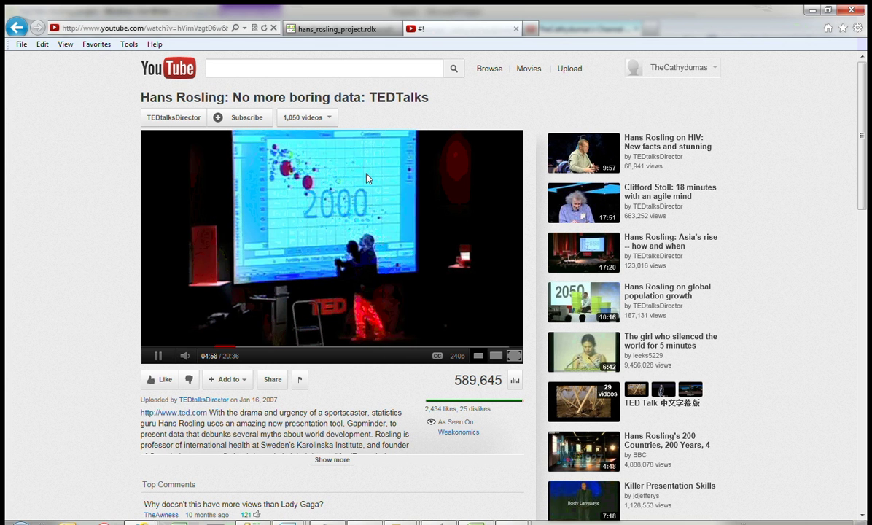
left_click(162, 357)
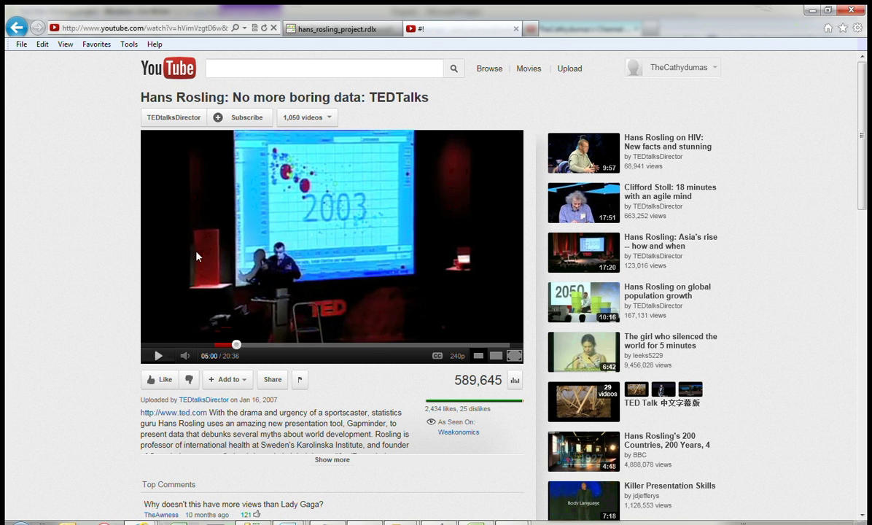
- Back in the report, animate the fertility bubble chart from 1960 to 2009, then set year 2004
left_click(335, 30)
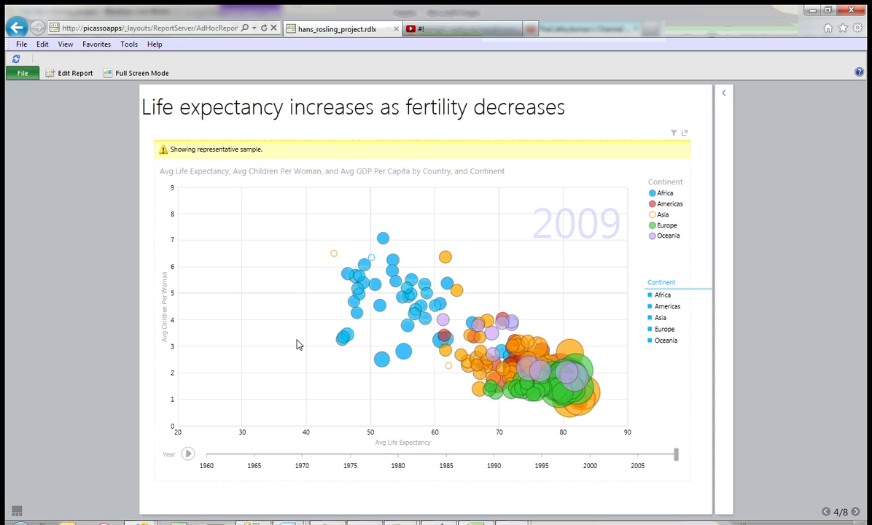
left_click(188, 454)
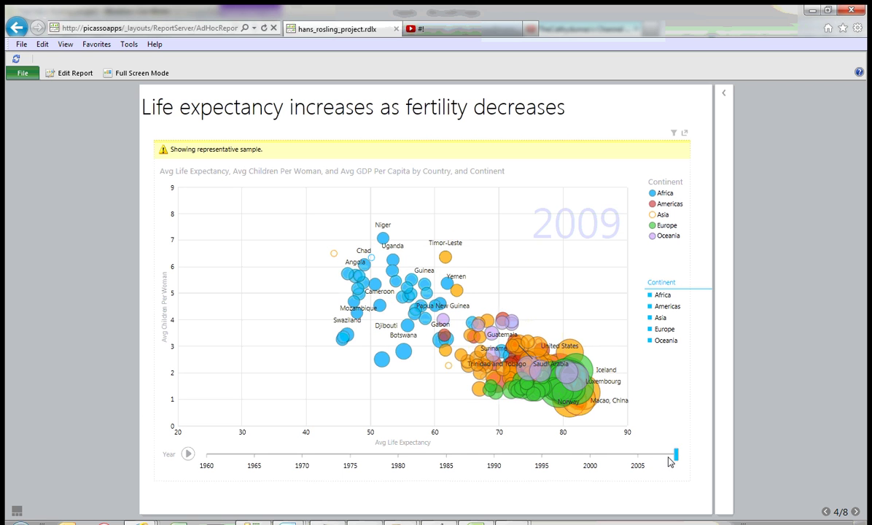
left_click(629, 458)
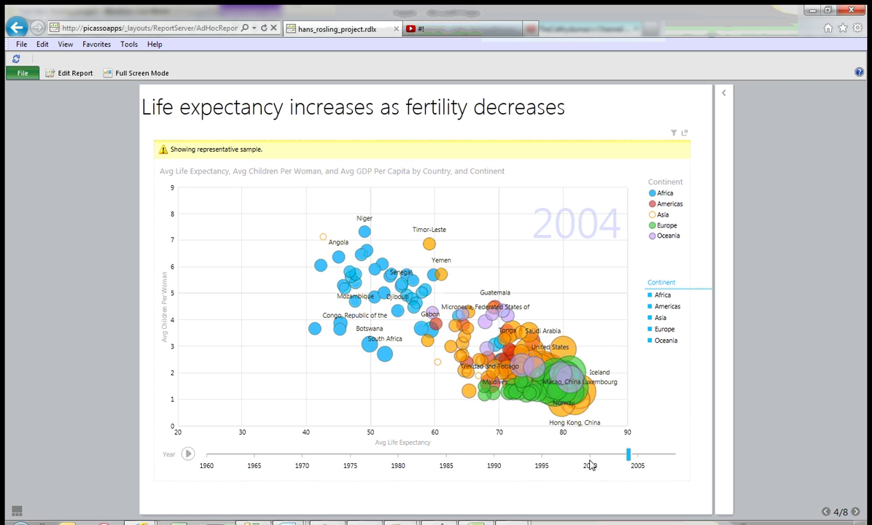
- Step the Year slider back through 1995 and 1994 to 1993, then single out Rwanda's bubble
left_click(544, 460)
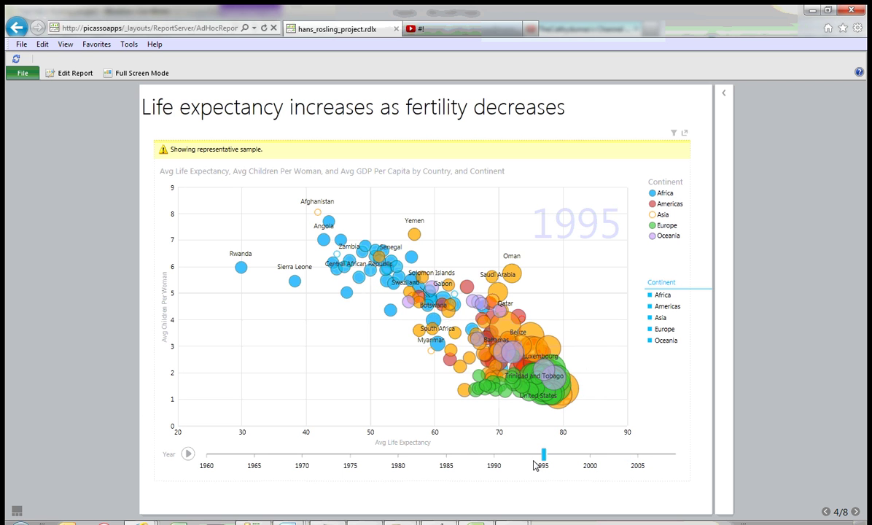
left_click(529, 459)
left_click(525, 460)
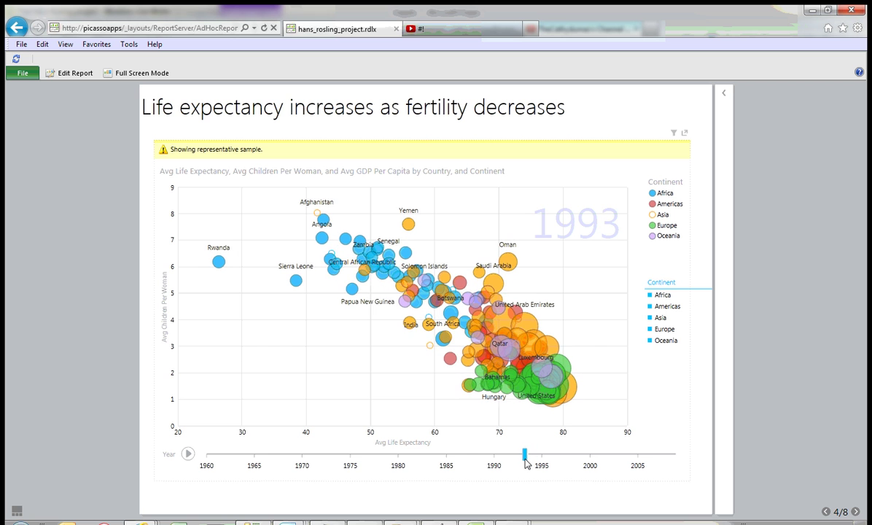
left_click(219, 262)
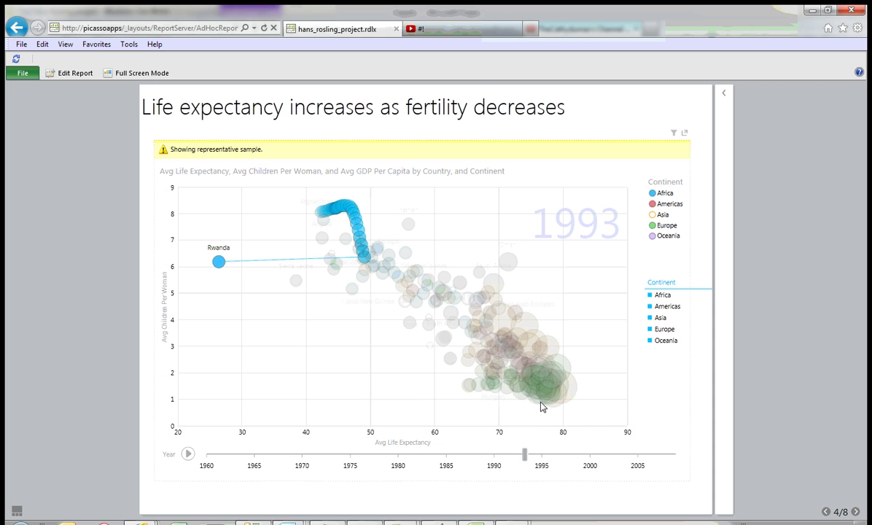
- Check Rwanda's tooltip and resume the animation from 1993 through 2009
mouse_move(542, 406)
mouse_move(221, 267)
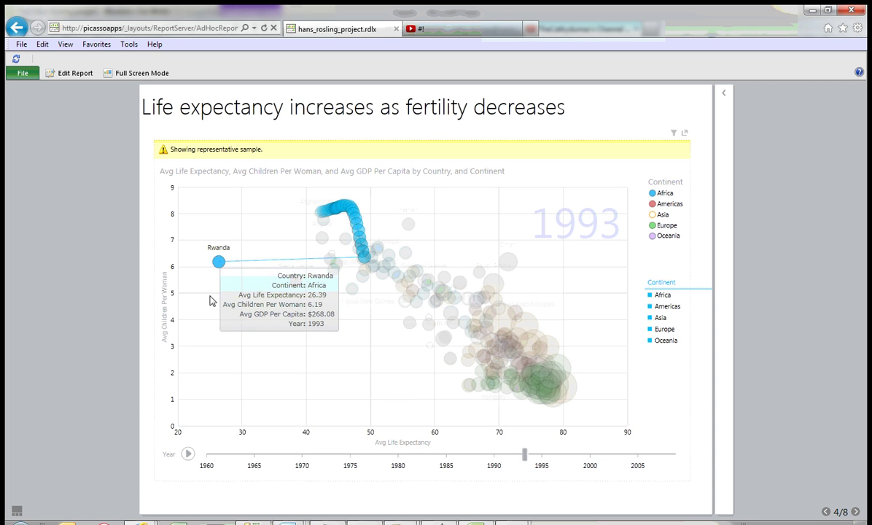
left_click(188, 455)
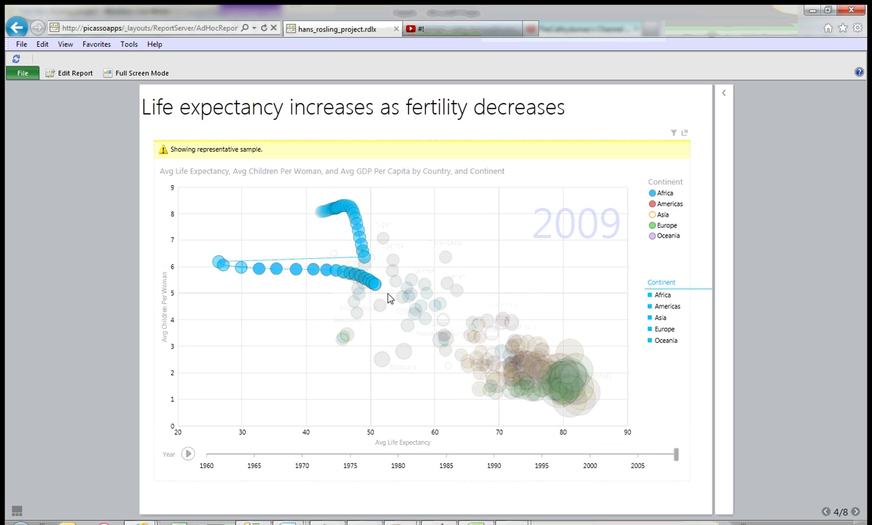
mouse_move(380, 293)
- Open slide 2, Trends by Country, and chart Denmark's trends
left_click(17, 510)
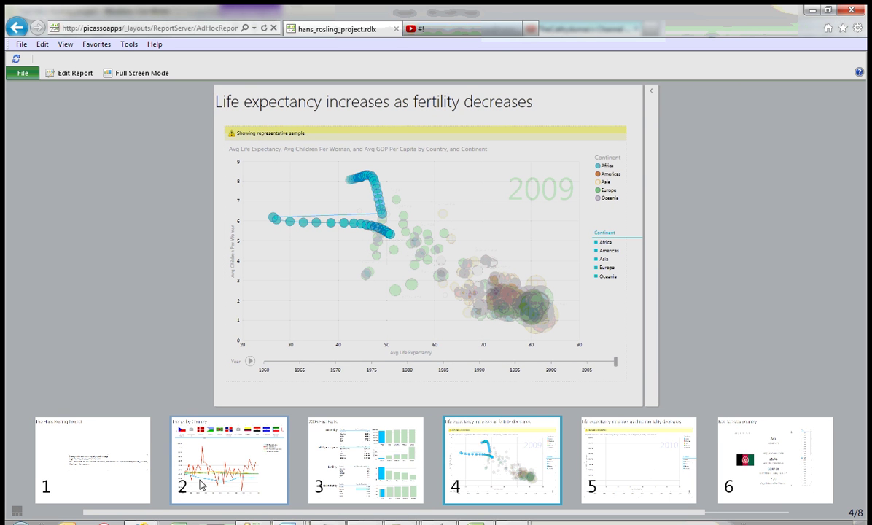
left_click(202, 447)
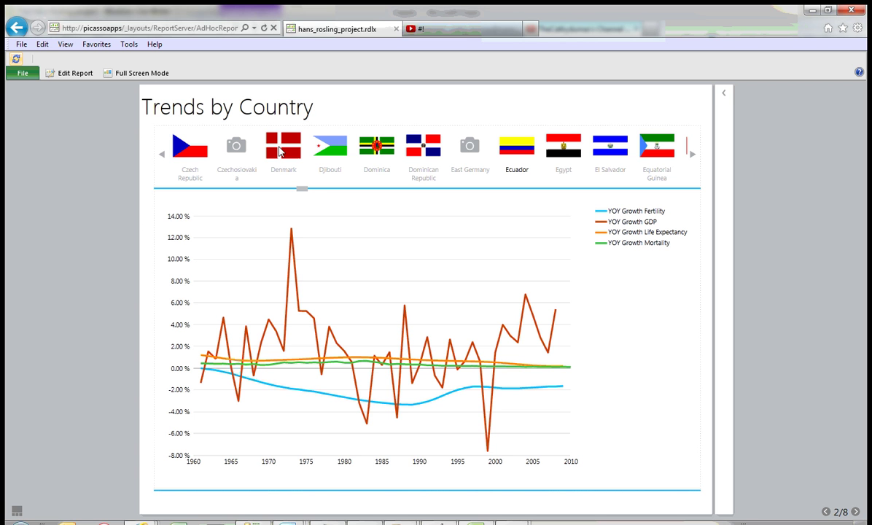
left_click(279, 151)
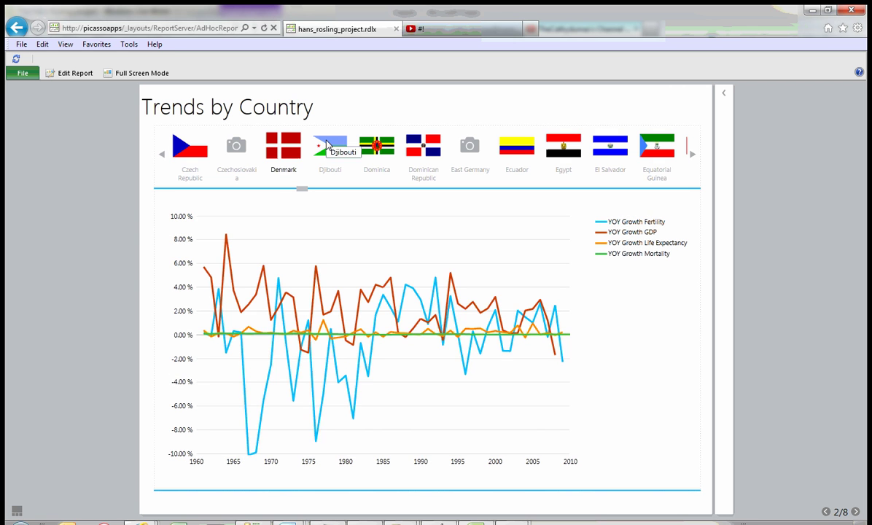
- Chart growth trends for Djibouti, Dominica, Dominican Republic, Egypt and El Salvador in turn
left_click(328, 145)
left_click(379, 148)
left_click(421, 149)
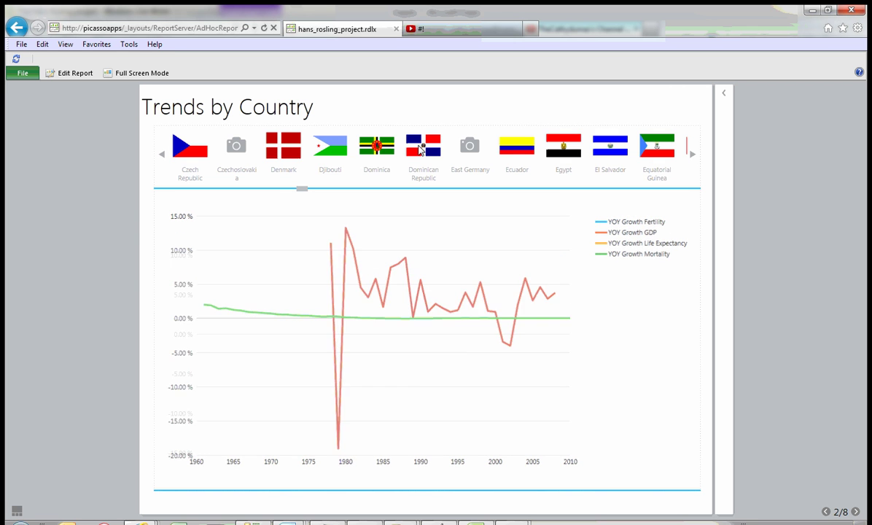
left_click(516, 149)
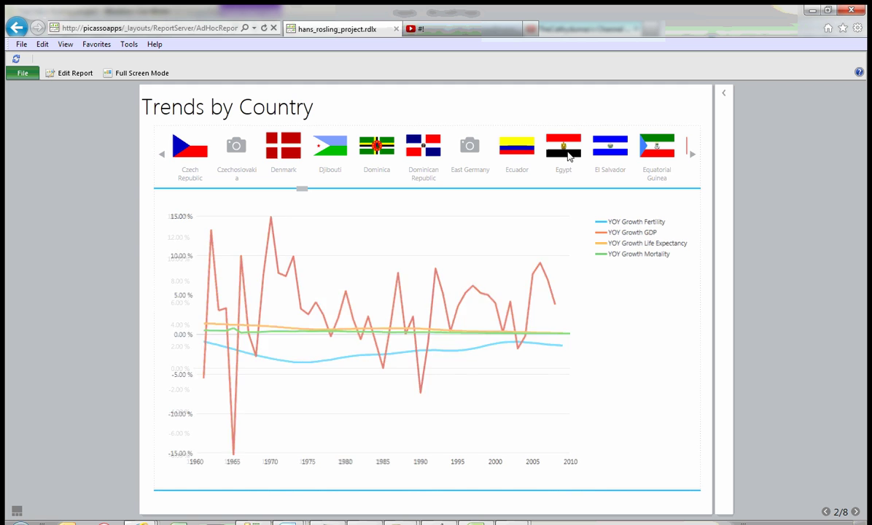
left_click(610, 162)
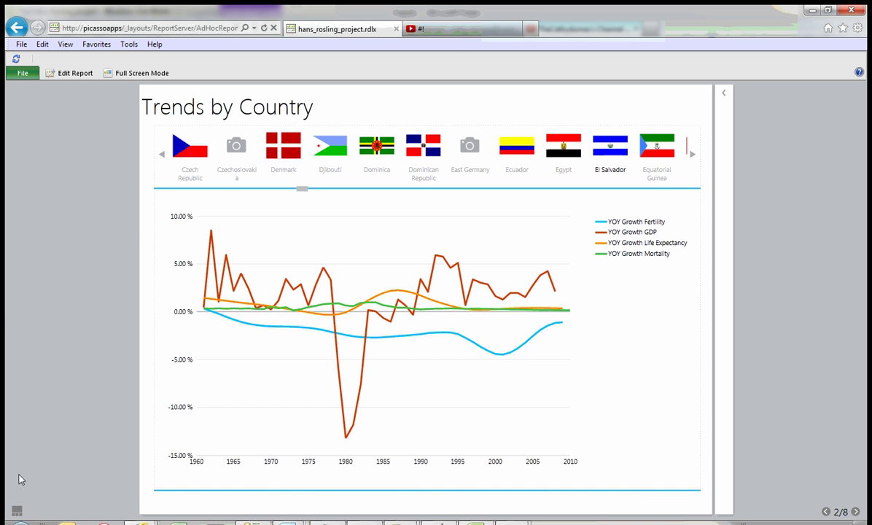
left_click(16, 511)
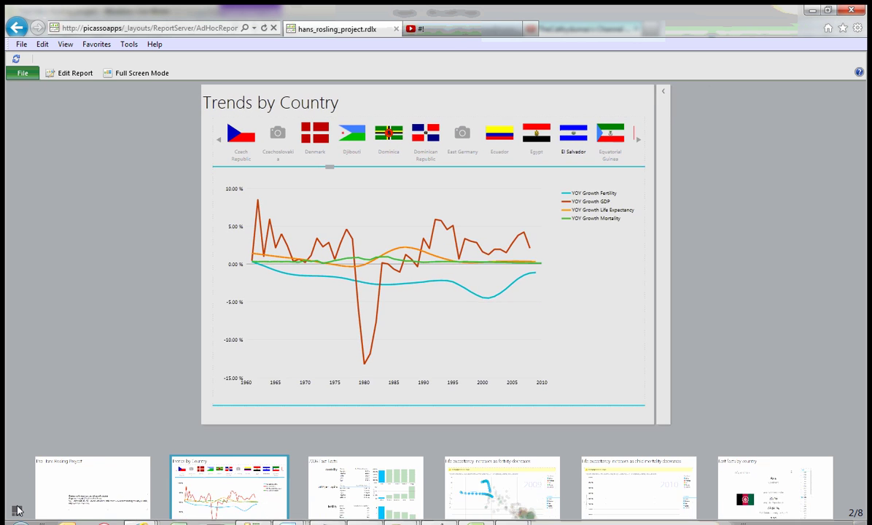
- Open the 2008 Fast Facts slide and highlight Europe across all charts and tables
left_click(150, 461)
left_click(400, 479)
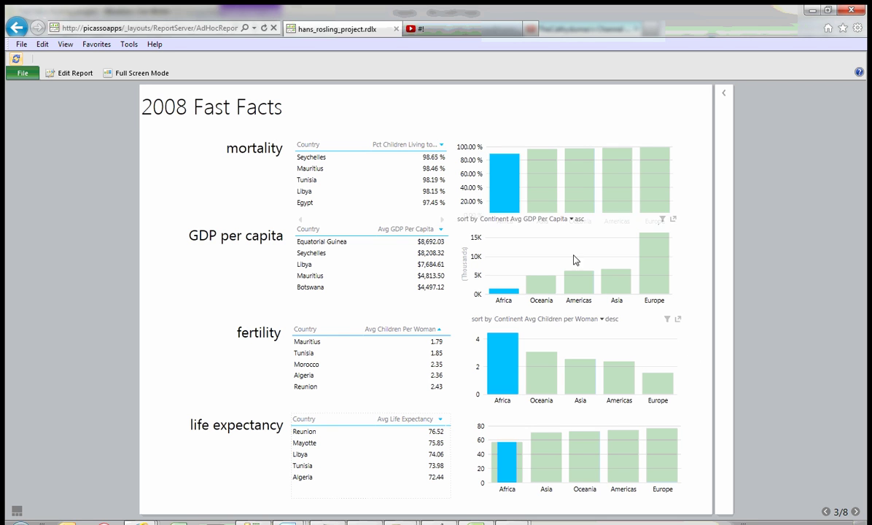
left_click(655, 186)
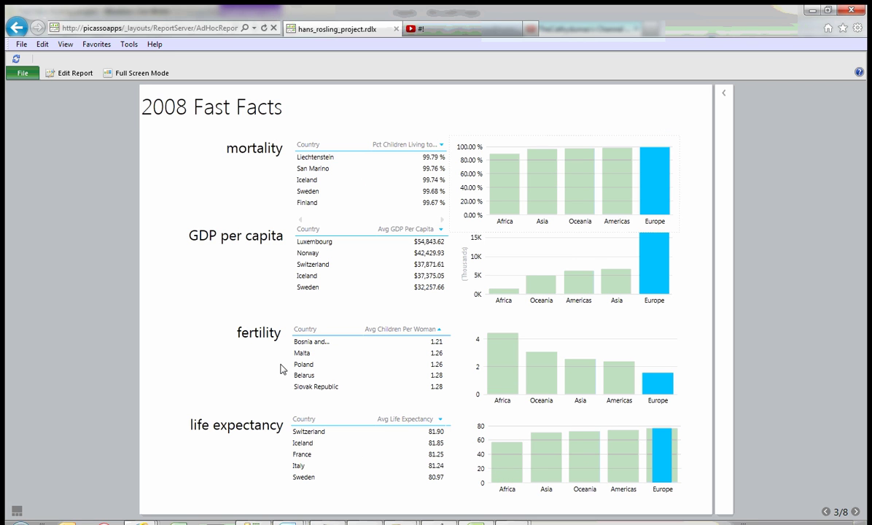
mouse_move(666, 467)
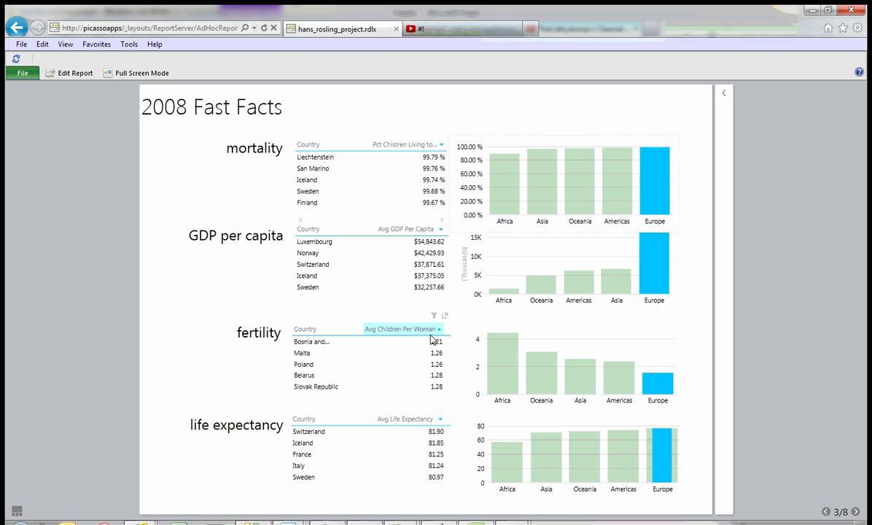
- Highlight Africa across the mortality, GDP, fertility and life expectancy charts
left_click(504, 292)
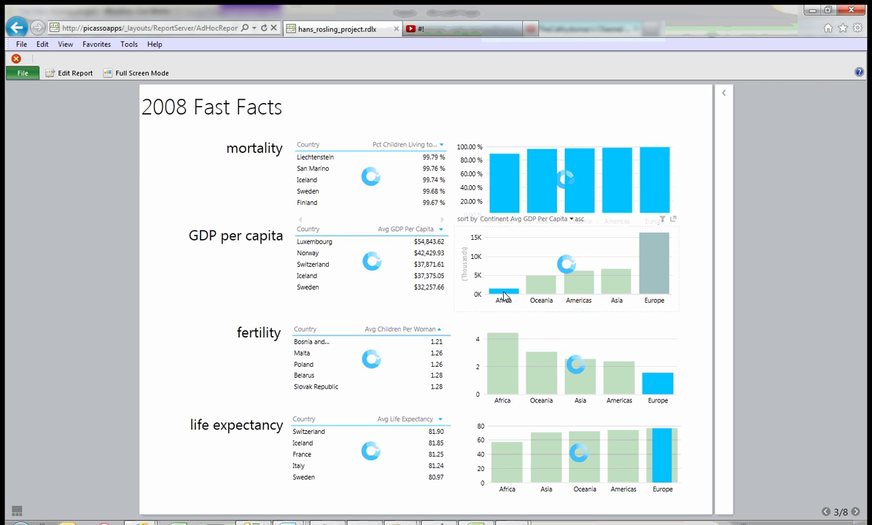
mouse_move(503, 189)
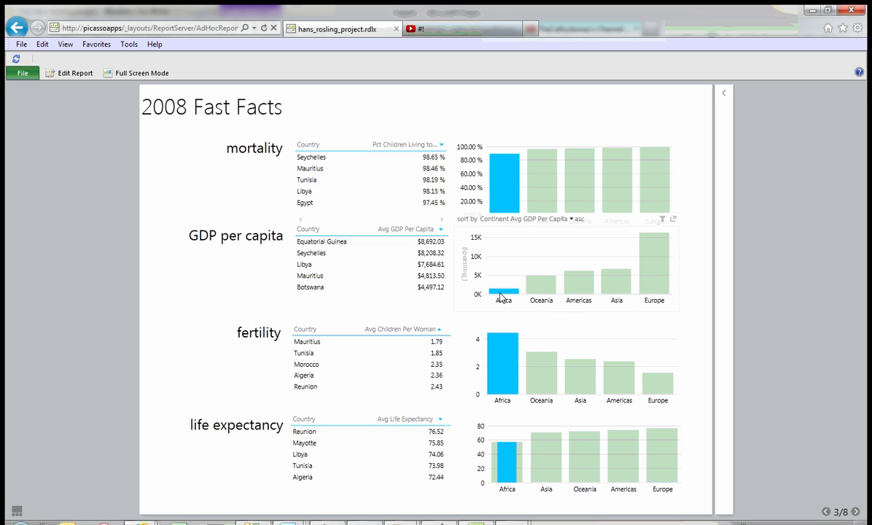
mouse_move(500, 297)
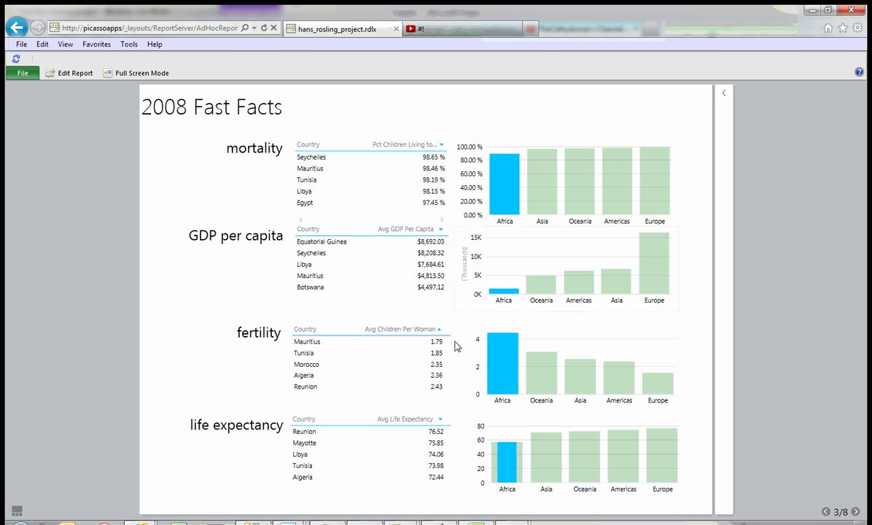
mouse_move(512, 354)
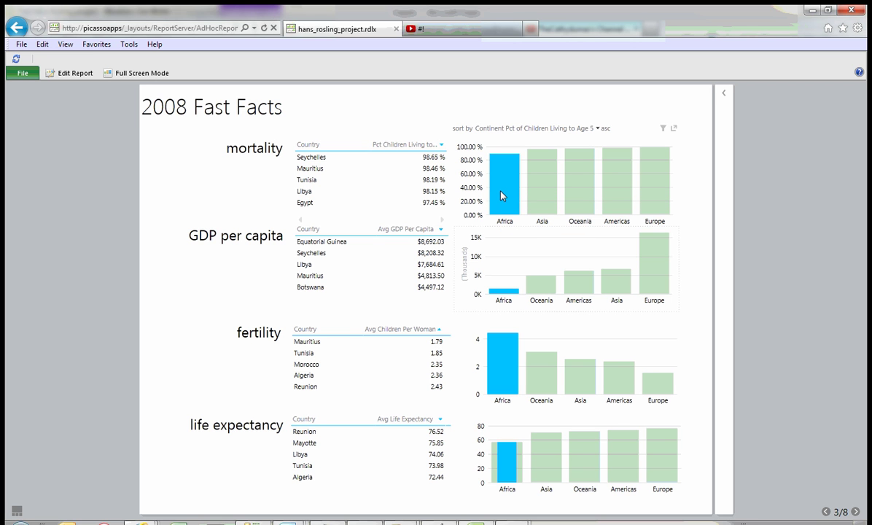
- Highlight Seychelles and Mauritius in the mortality and GDP tables, then show the slide overview
left_click(428, 161)
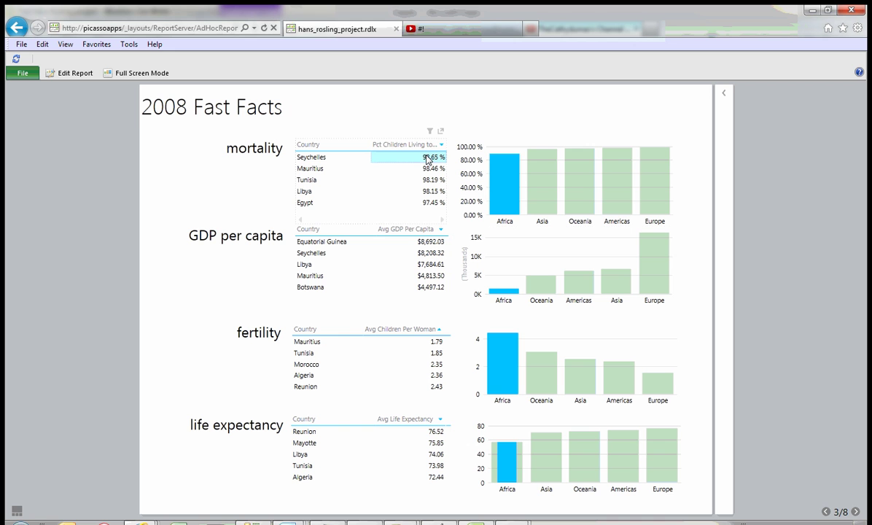
left_click(323, 256)
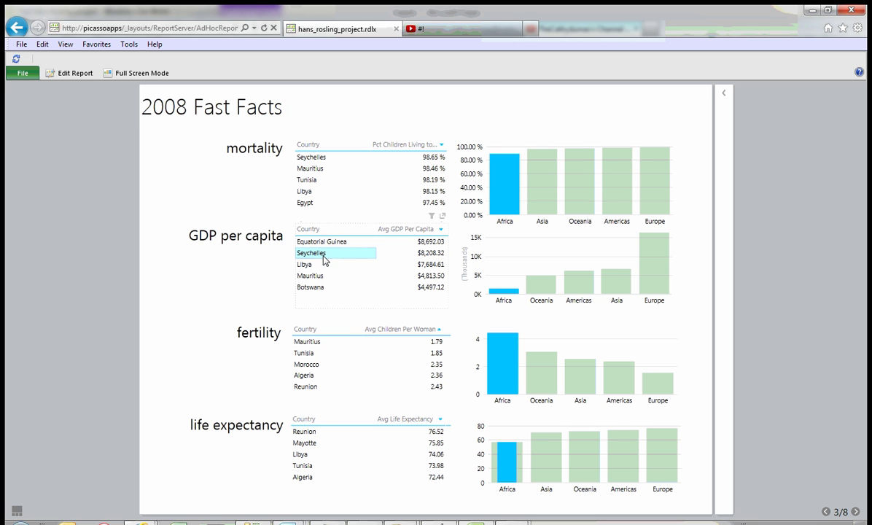
left_click(318, 170)
left_click(321, 160)
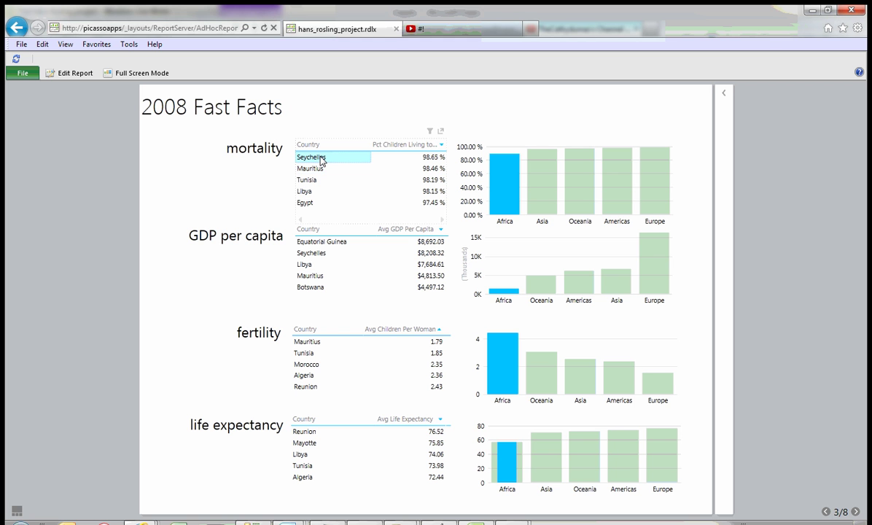
left_click(14, 512)
left_click(230, 459)
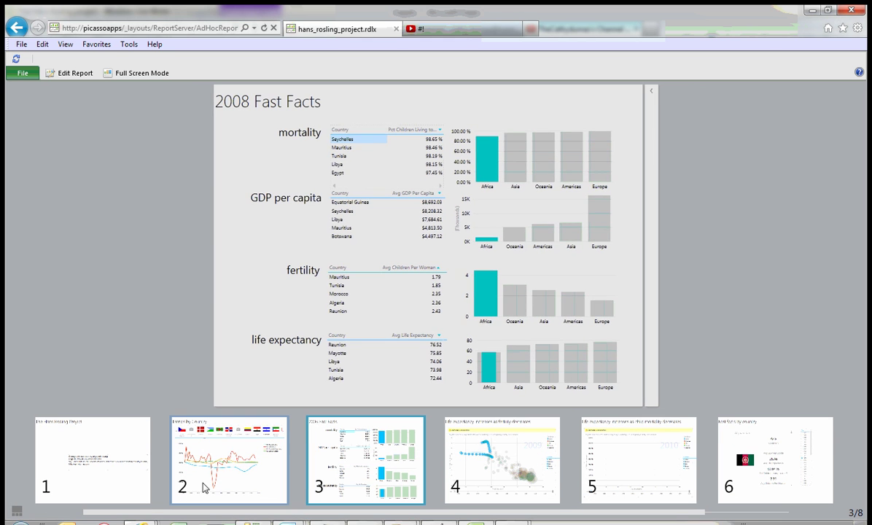
- Open Fast facts by country and filter Afghanistan's figures to year 2008
left_click(757, 484)
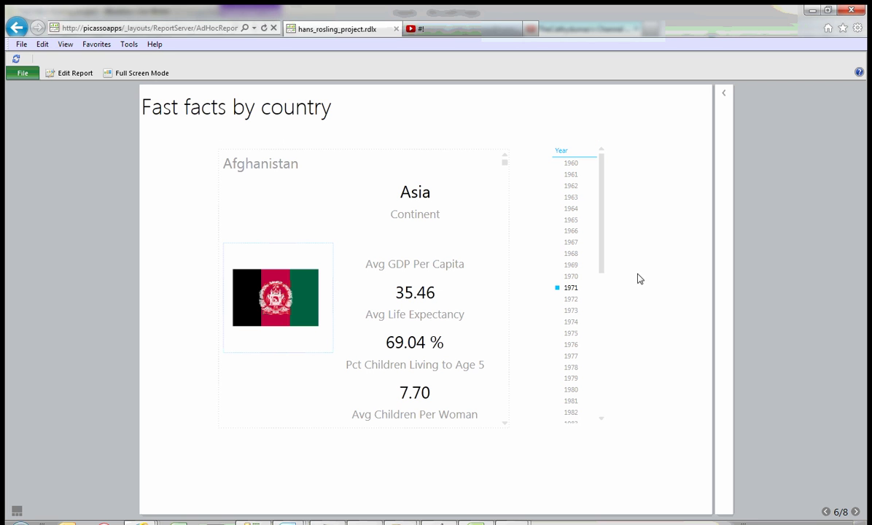
left_click_drag(603, 228, 596, 398)
left_click(578, 392)
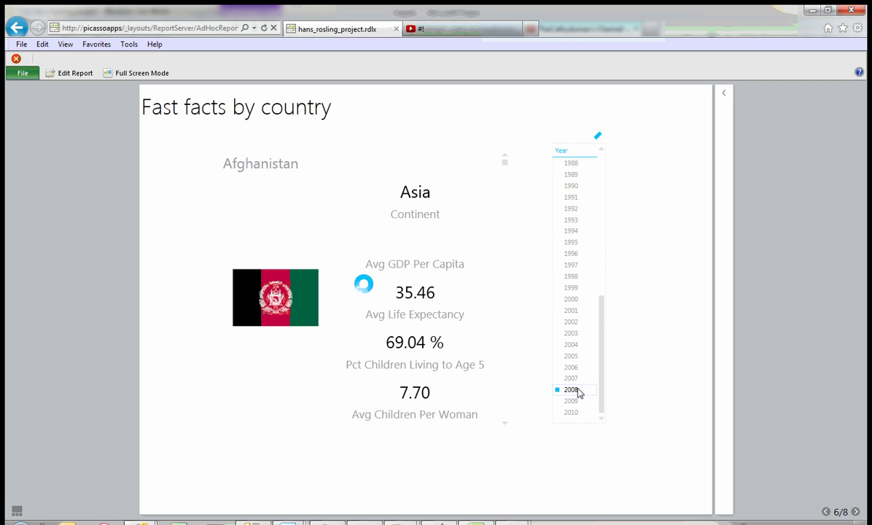